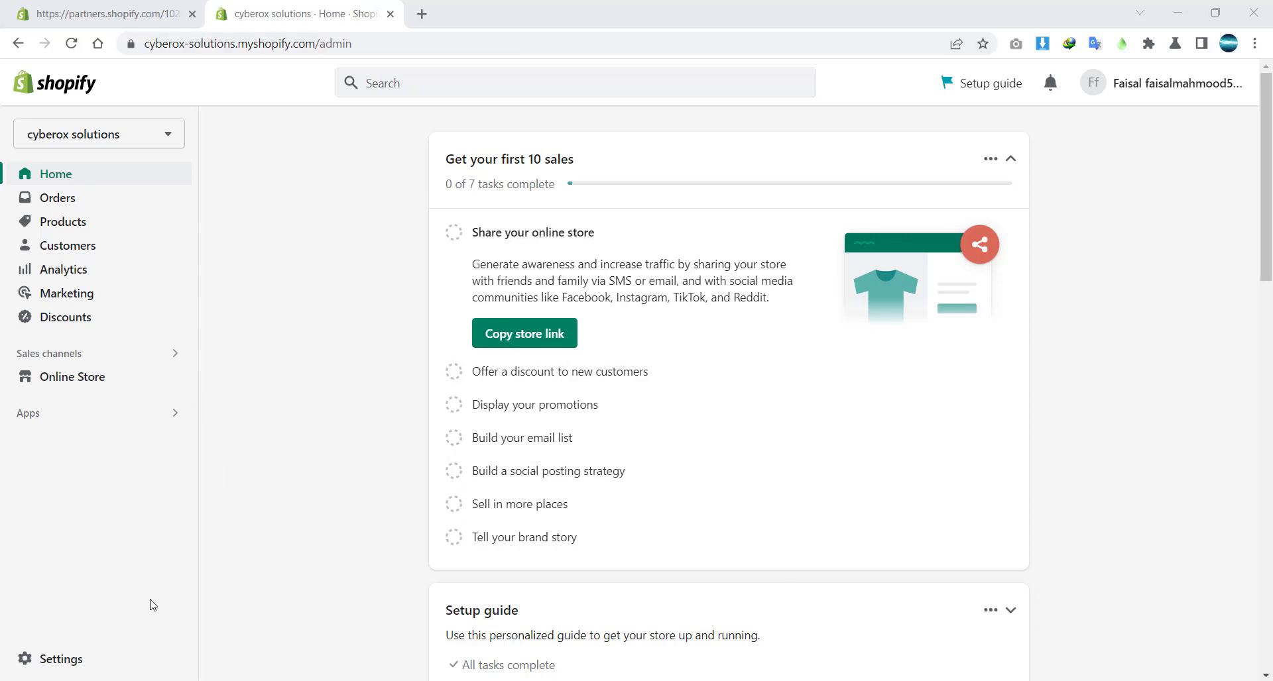
Go to Settings > Users and permissions and start adding a new staff member.
{"action": "left_click", "coordinate": [64, 659]}
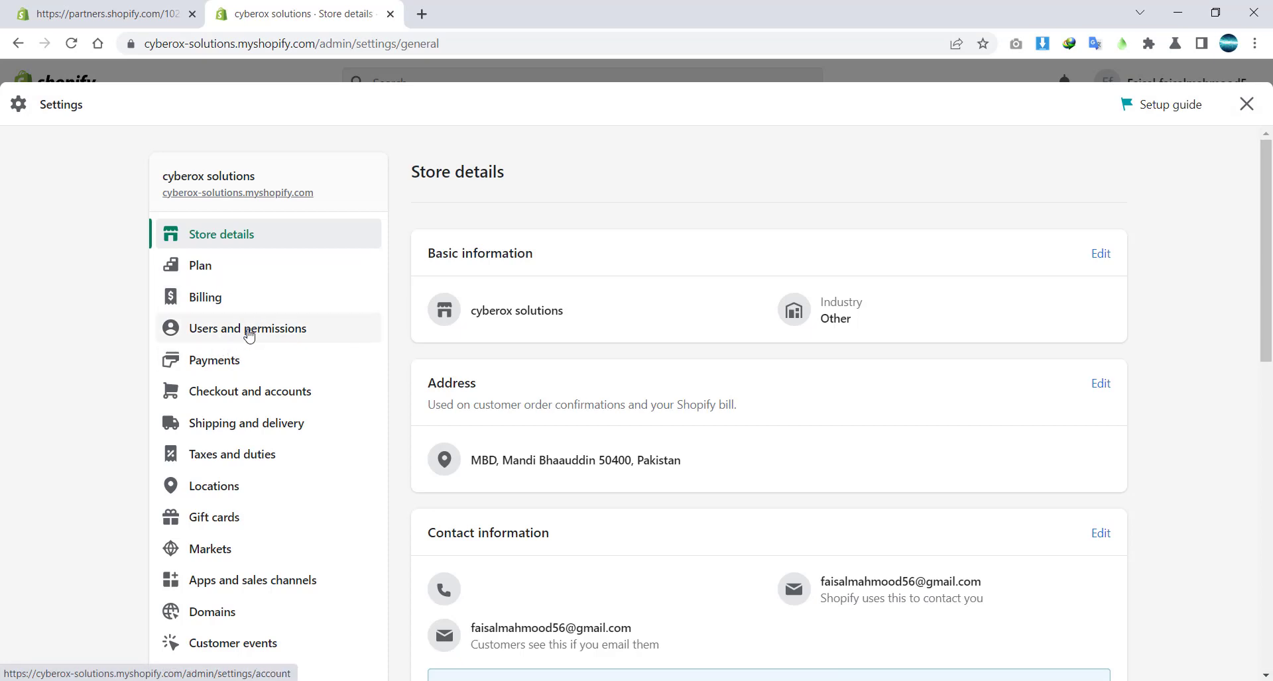
{"action": "left_click", "coordinate": [245, 331]}
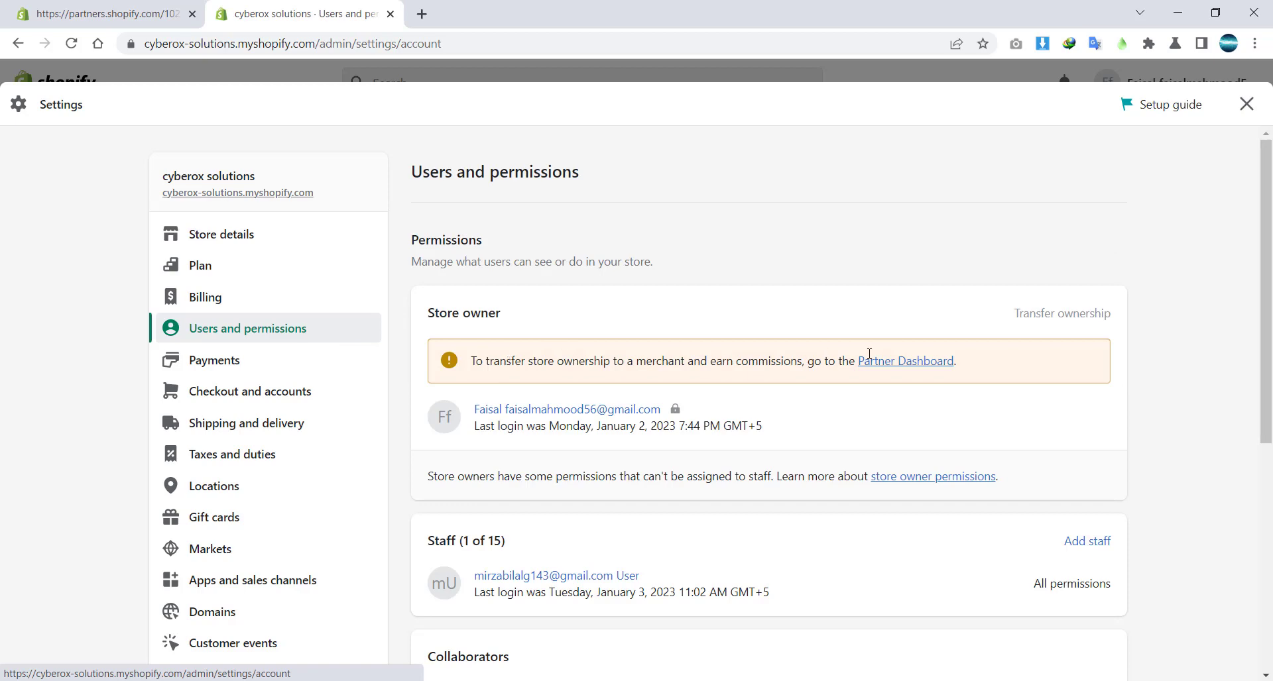
{"action": "scroll", "coordinate": [869, 353], "scroll_direction": "down", "scroll_amount": 2}
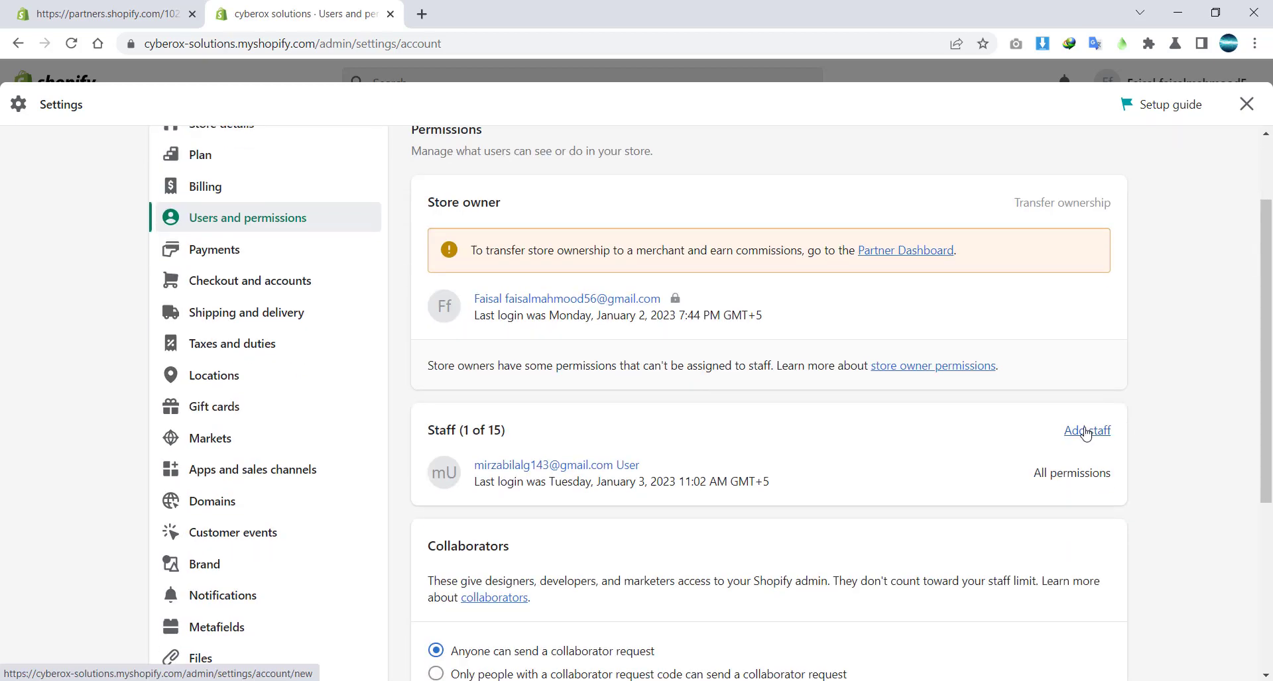
{"action": "left_click", "coordinate": [1085, 432]}
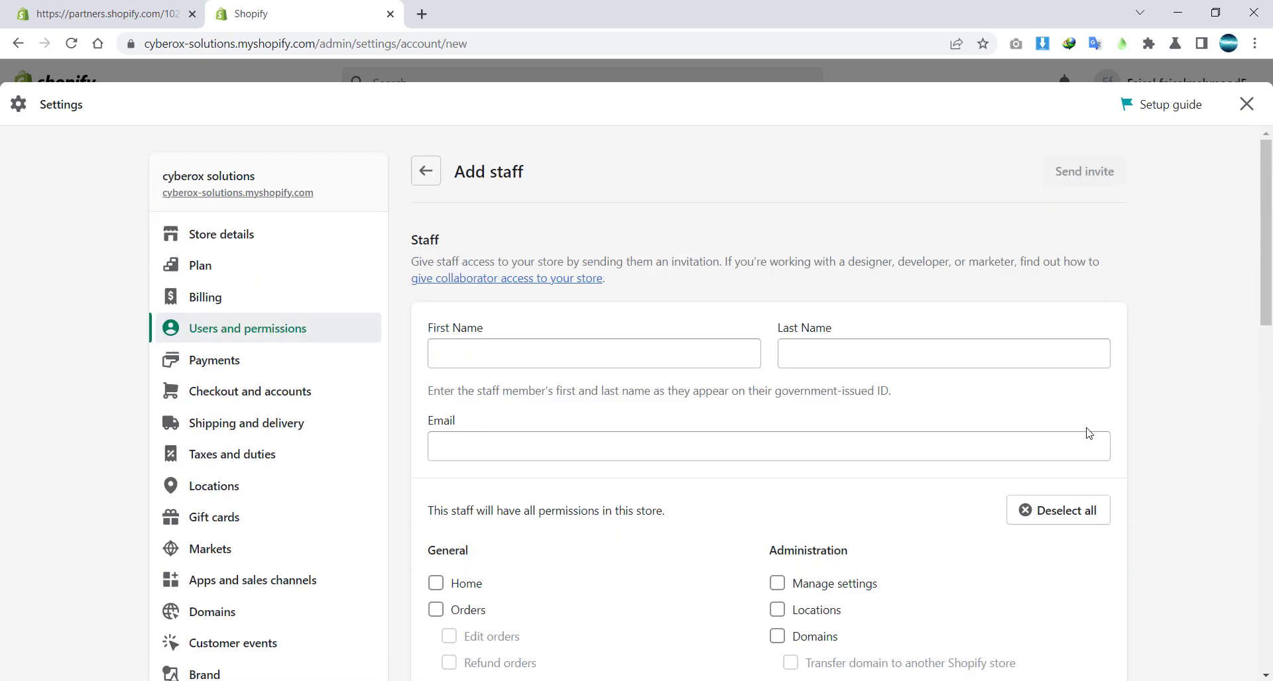
Enter the new staff member's first name, last name and e-mail address.
{"action": "scroll", "coordinate": [582, 265], "scroll_direction": "down", "scroll_amount": 2}
{"action": "left_click", "coordinate": [573, 202]}
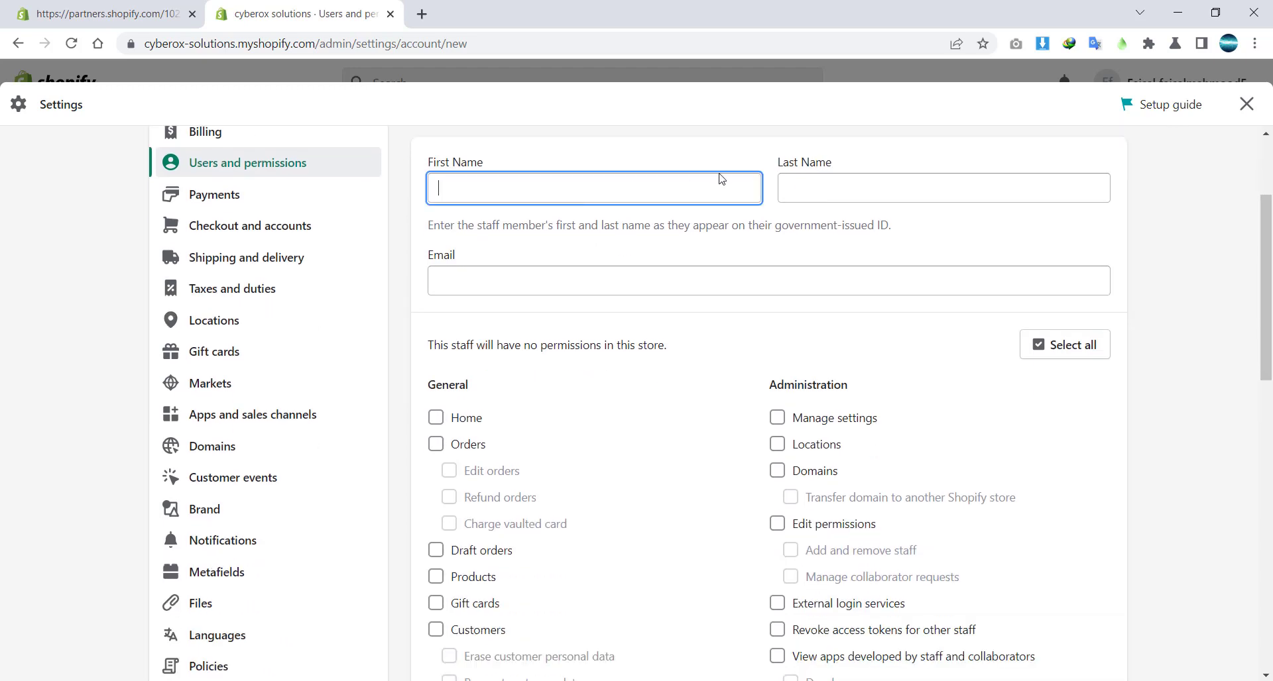
{"action": "scroll", "coordinate": [998, 240], "scroll_direction": "up", "scroll_amount": 1}
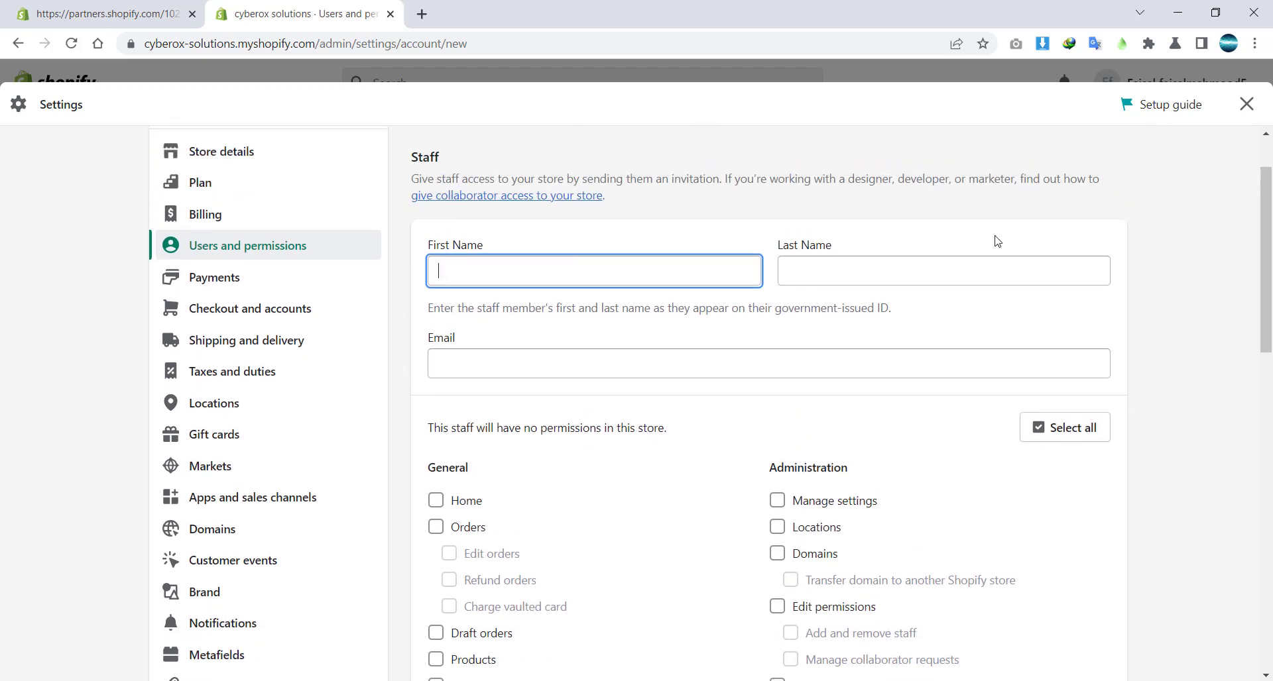
{"action": "left_click", "coordinate": [931, 261]}
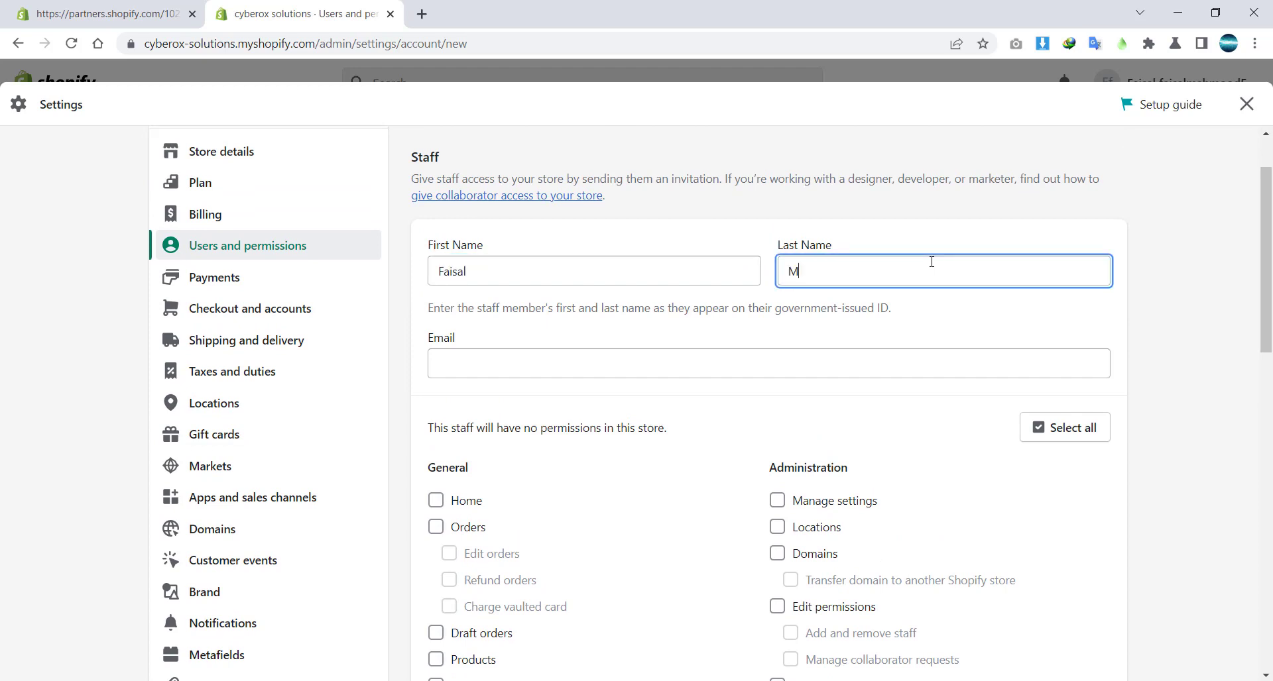
{"action": "key", "text": "Tab"}
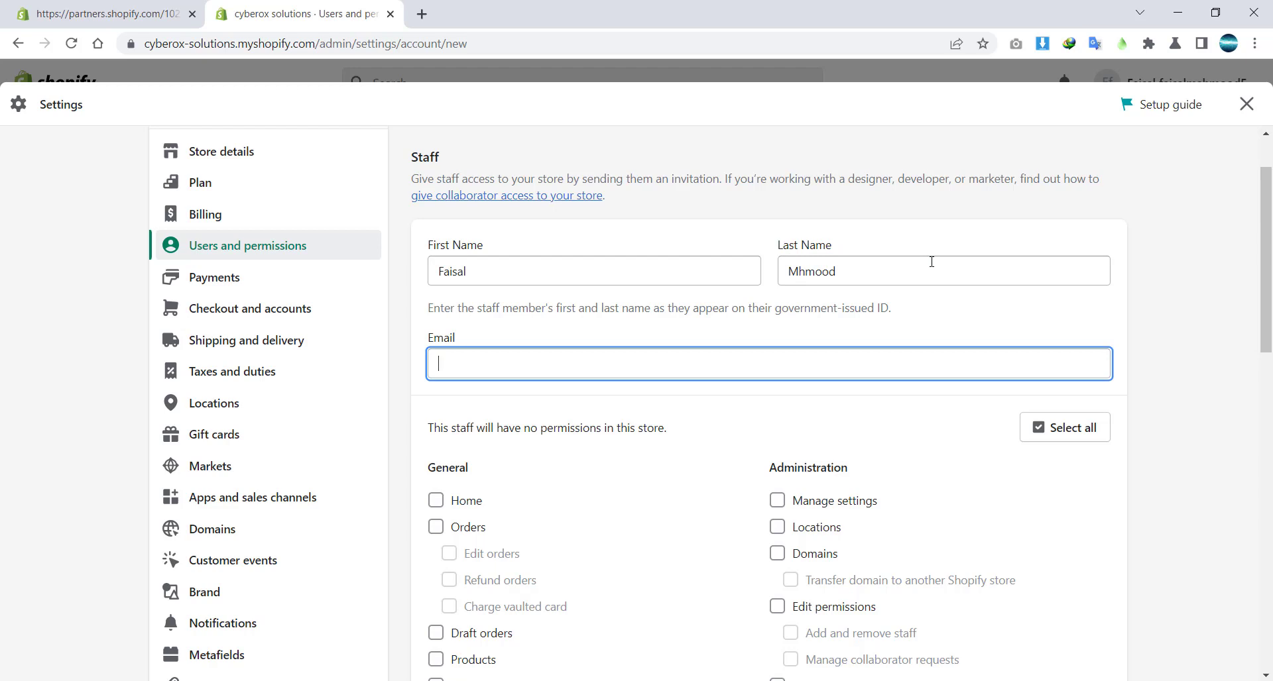
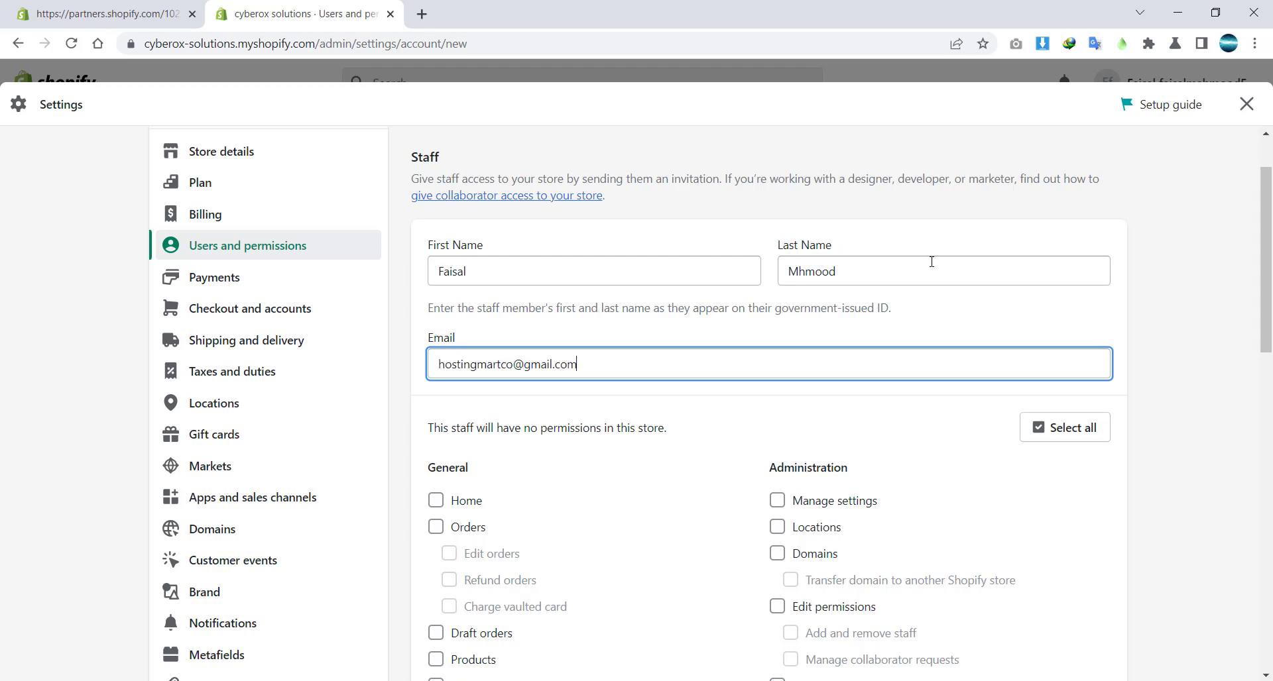
Select all permissions for the new staff member.
{"action": "scroll", "coordinate": [926, 352], "scroll_direction": "down", "scroll_amount": 2}
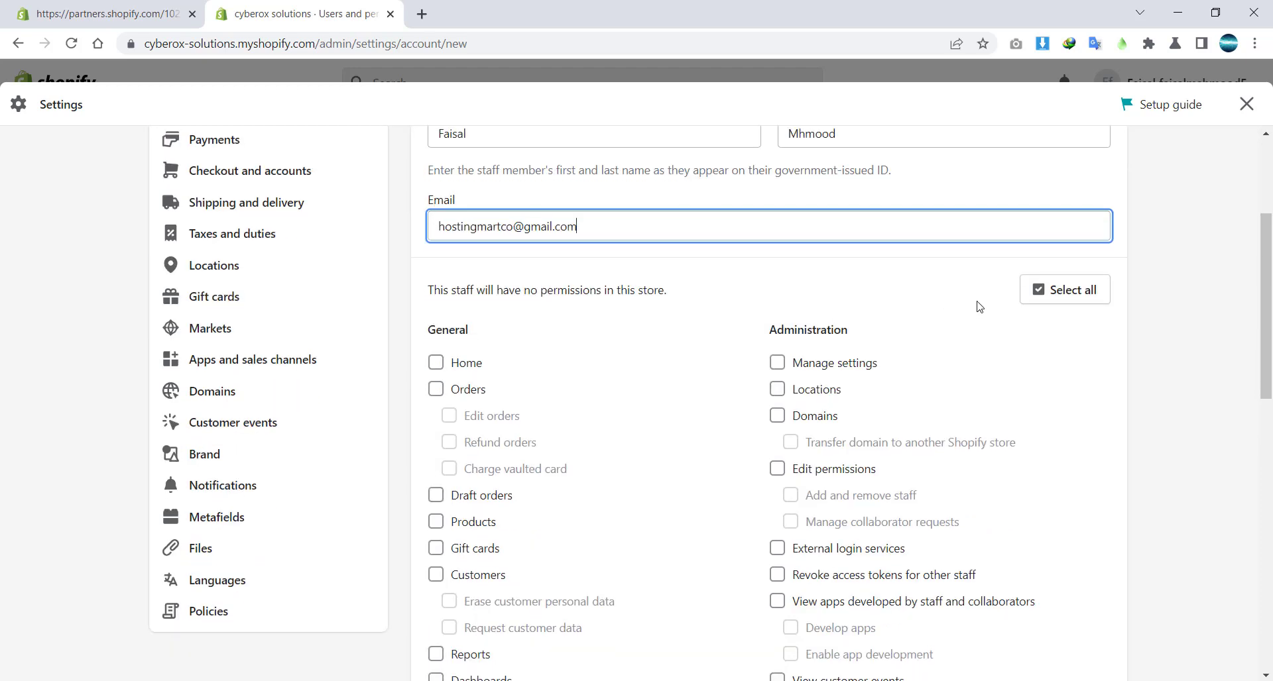
{"action": "scroll", "coordinate": [979, 307], "scroll_direction": "down", "scroll_amount": 1}
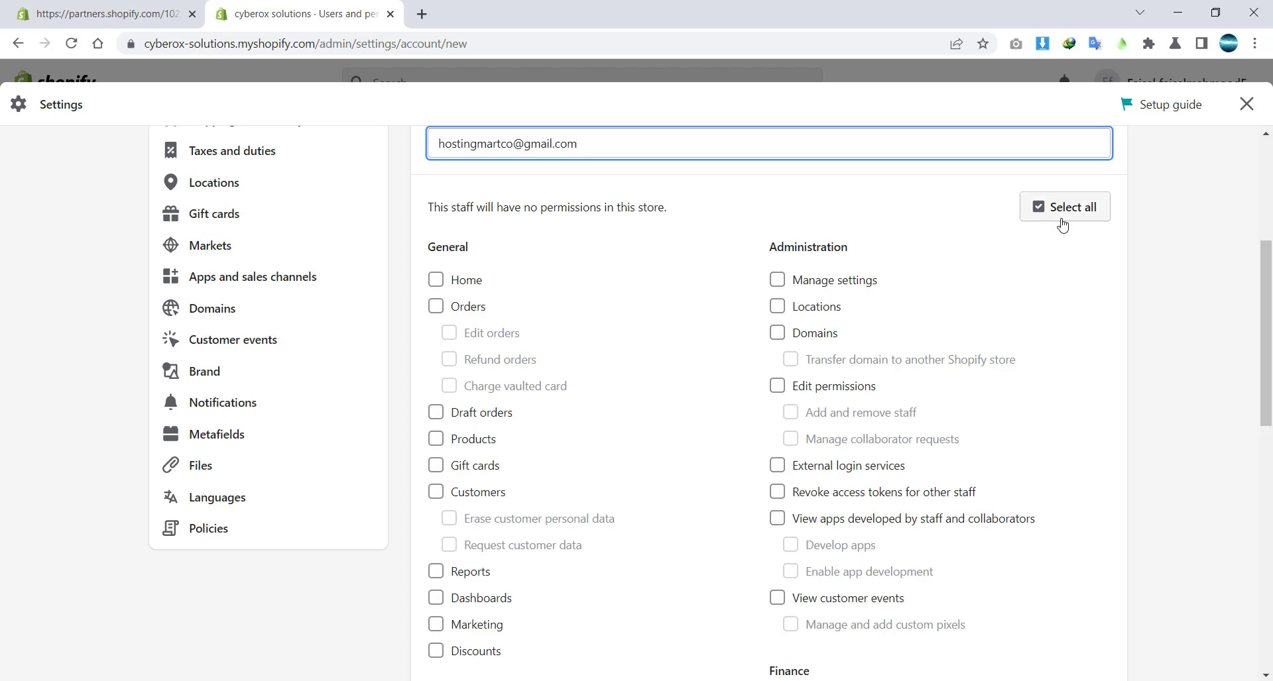
{"action": "left_click", "coordinate": [1093, 219]}
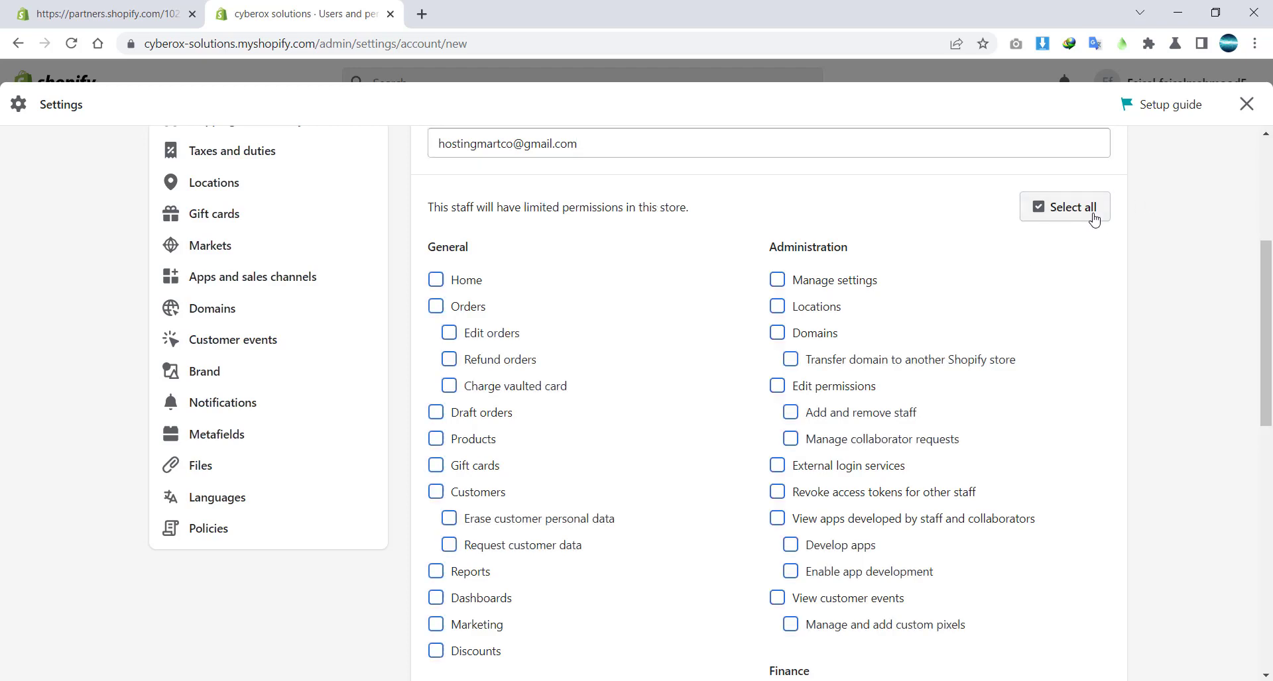
{"action": "left_click", "coordinate": [1093, 218]}
{"action": "scroll", "coordinate": [545, 221], "scroll_direction": "down", "scroll_amount": 2}
{"action": "scroll", "coordinate": [599, 216], "scroll_direction": "up", "scroll_amount": 1}
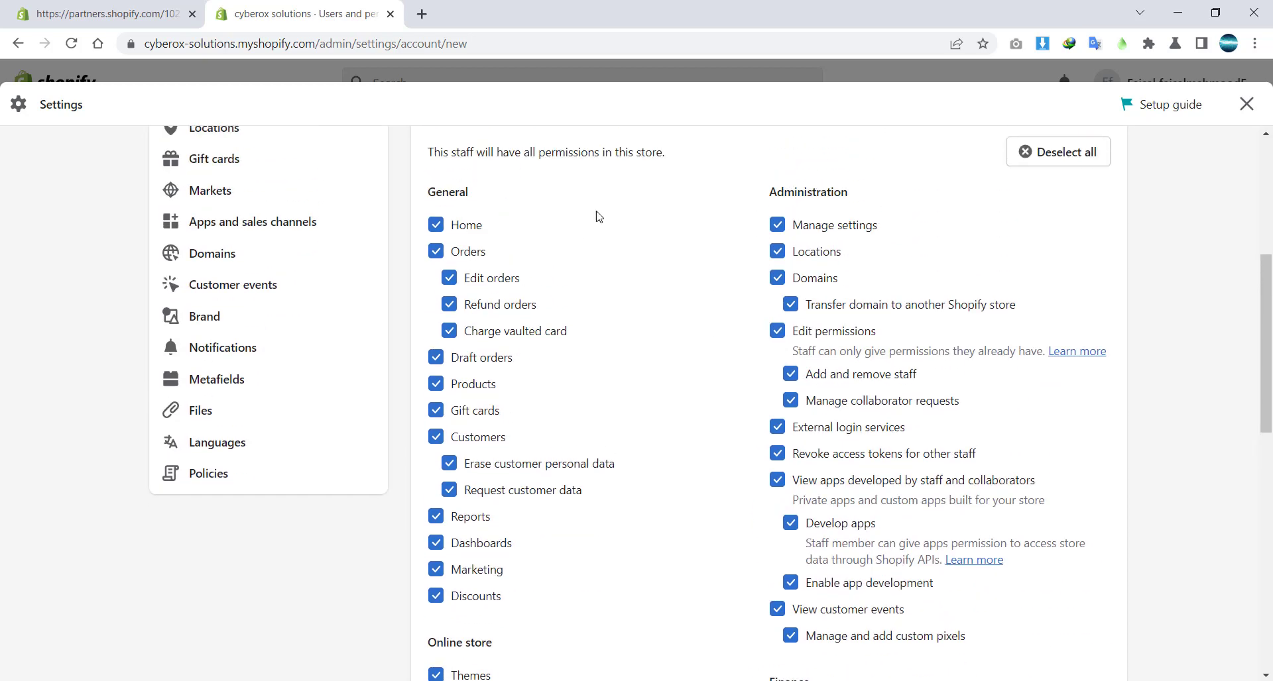
Untick the Orders, Customers and Gift cards permissions.
{"action": "left_click", "coordinate": [435, 257]}
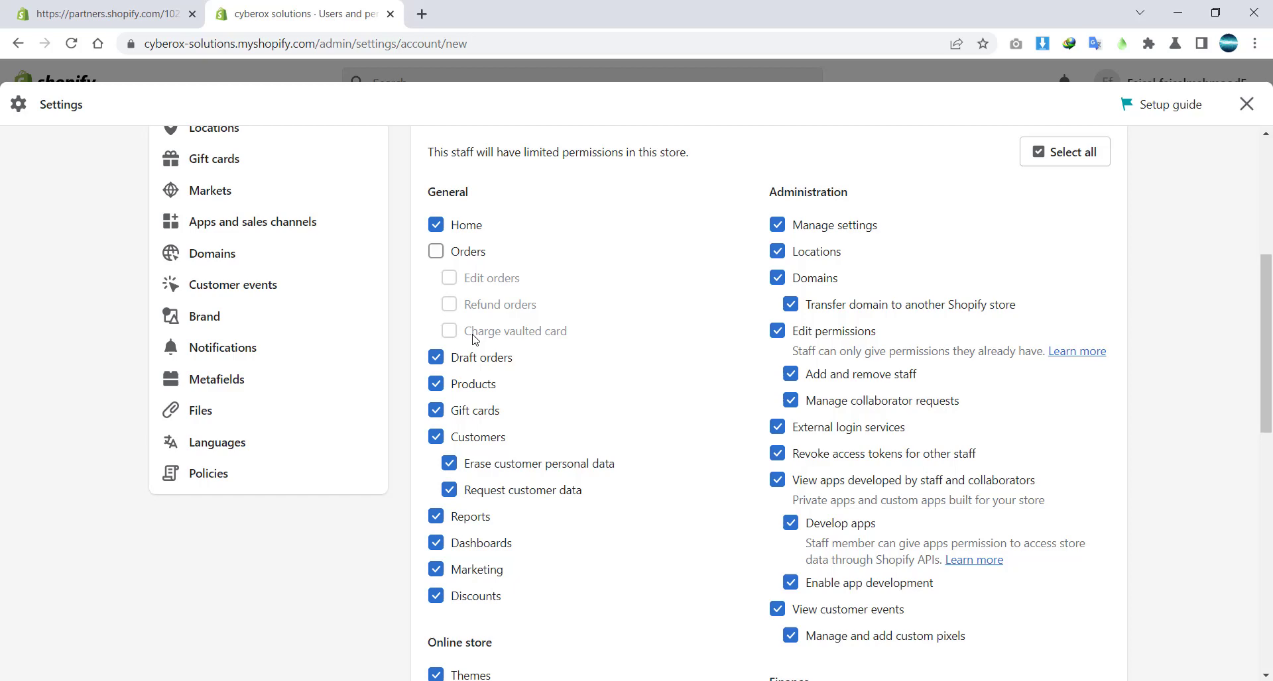
{"action": "left_click", "coordinate": [438, 437]}
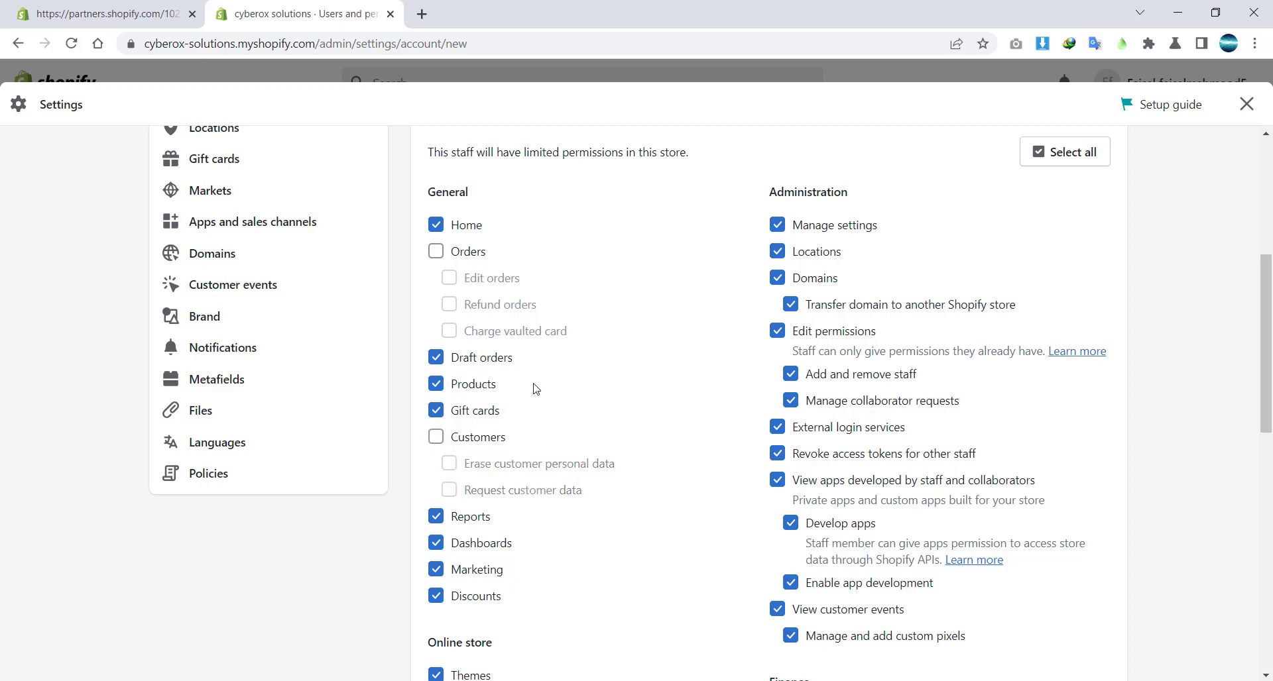
{"action": "scroll", "coordinate": [535, 389], "scroll_direction": "down", "scroll_amount": 2}
{"action": "left_click", "coordinate": [443, 273]}
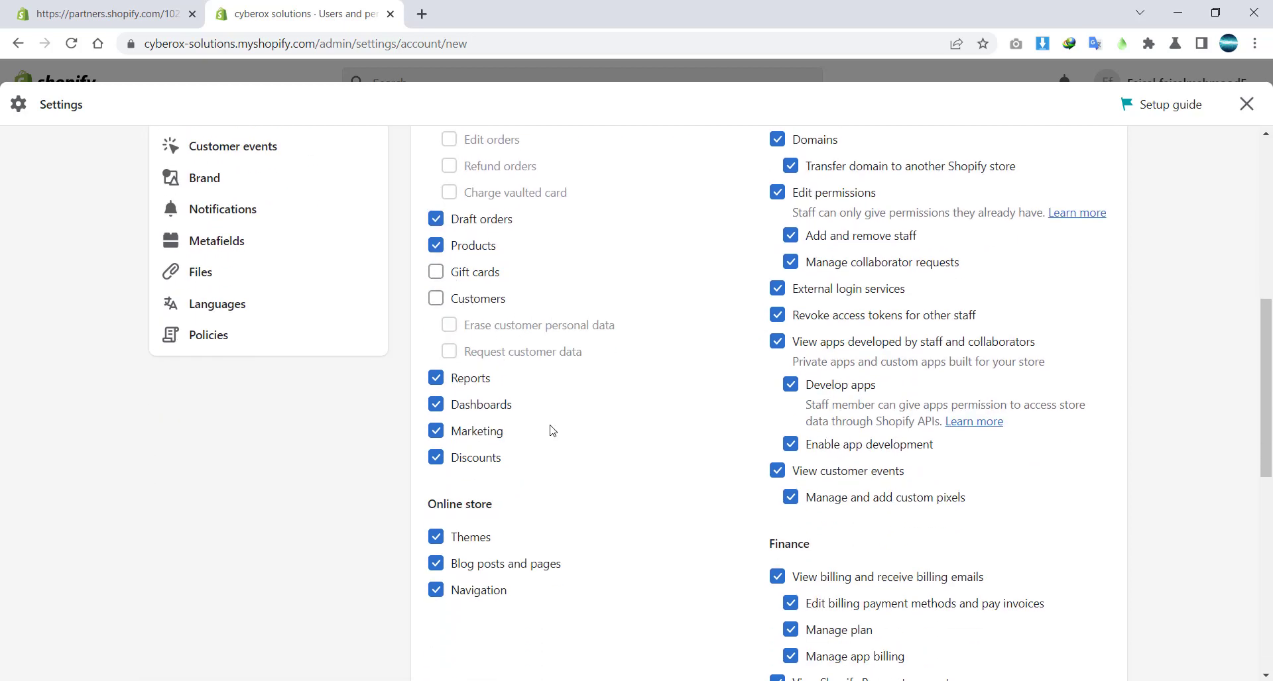
{"action": "scroll", "coordinate": [619, 488], "scroll_direction": "down", "scroll_amount": 8}
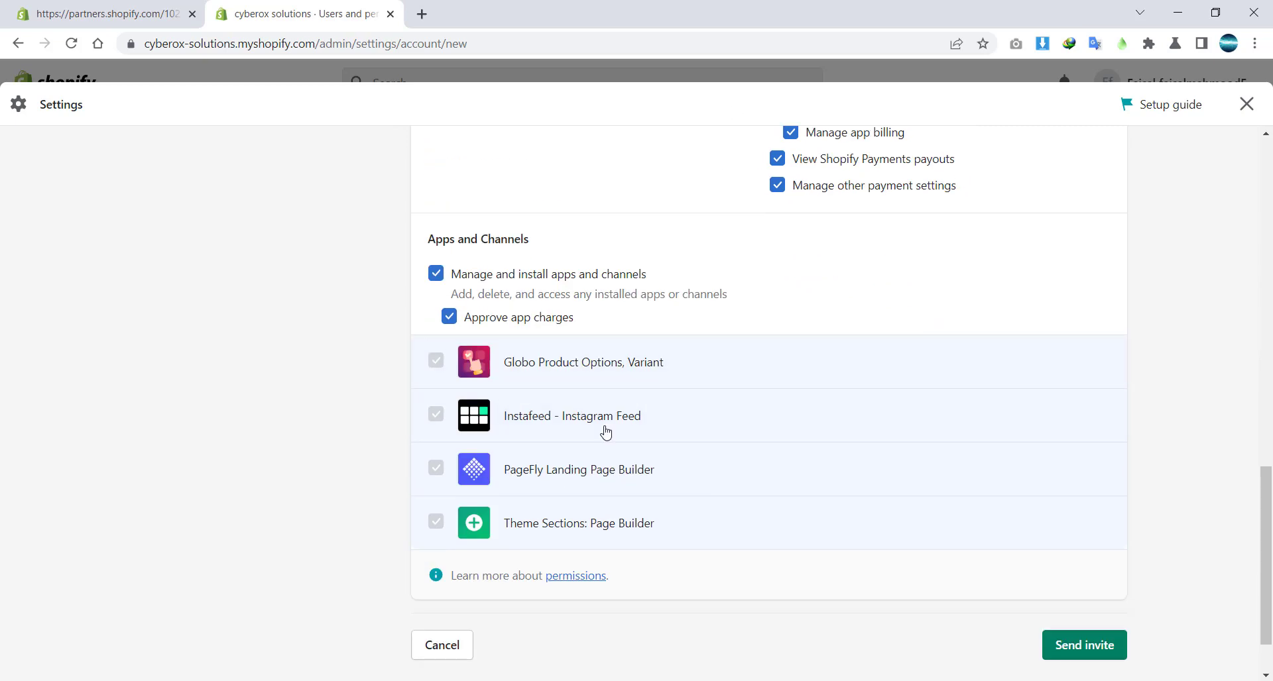
{"action": "scroll", "coordinate": [920, 301], "scroll_direction": "up", "scroll_amount": 8}
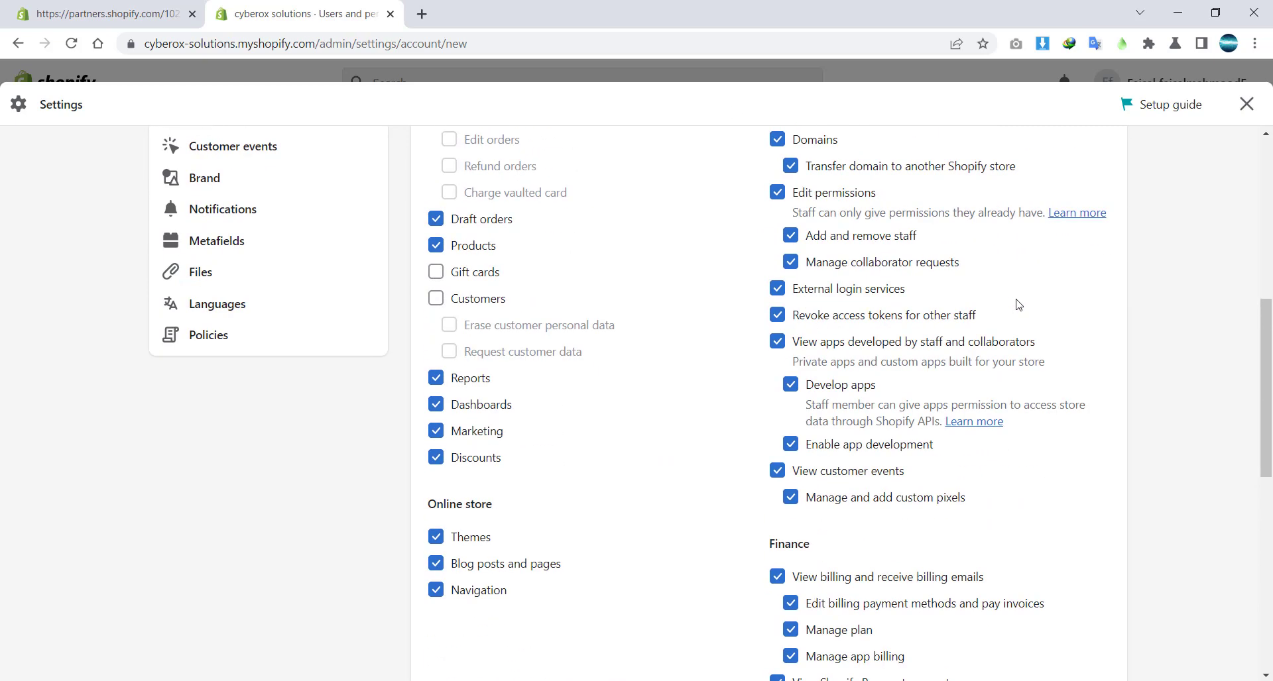
{"action": "scroll", "coordinate": [1018, 305], "scroll_direction": "down", "scroll_amount": 8}
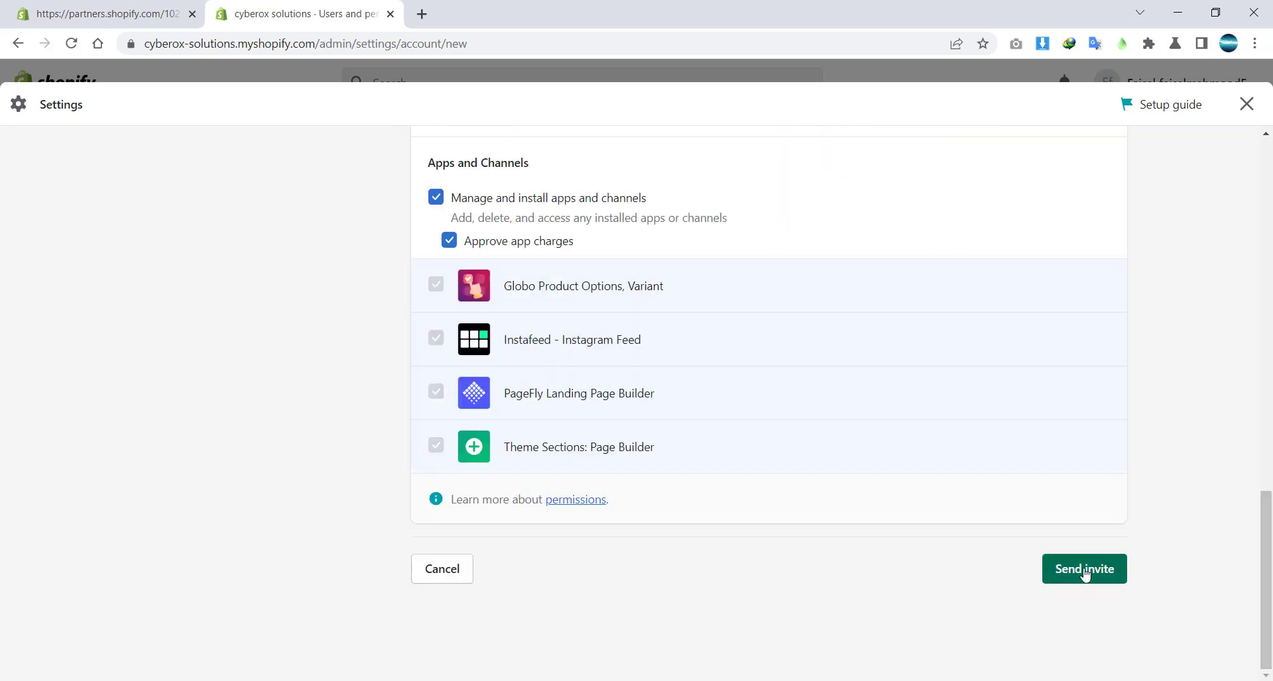
Send the staff invite and confirm granting the sensitive permissions.
{"action": "left_click", "coordinate": [1085, 572]}
{"action": "left_click", "coordinate": [860, 482]}
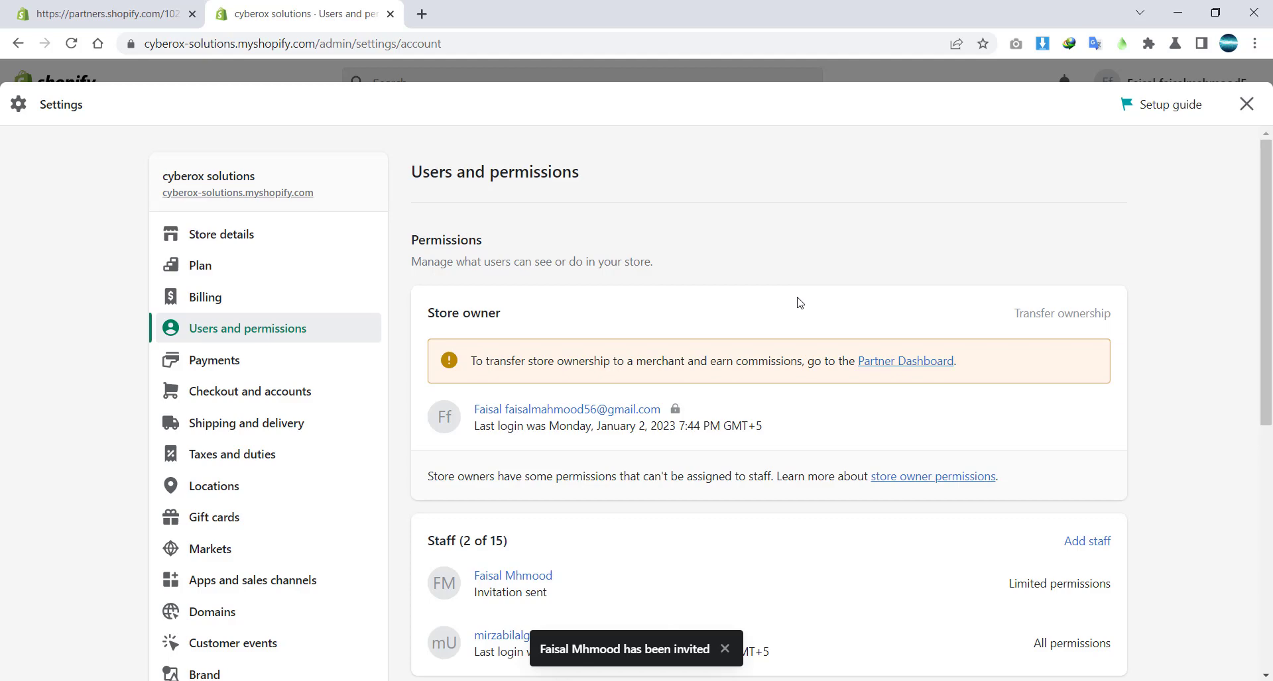
{"action": "scroll", "coordinate": [909, 463], "scroll_direction": "down", "scroll_amount": 2}
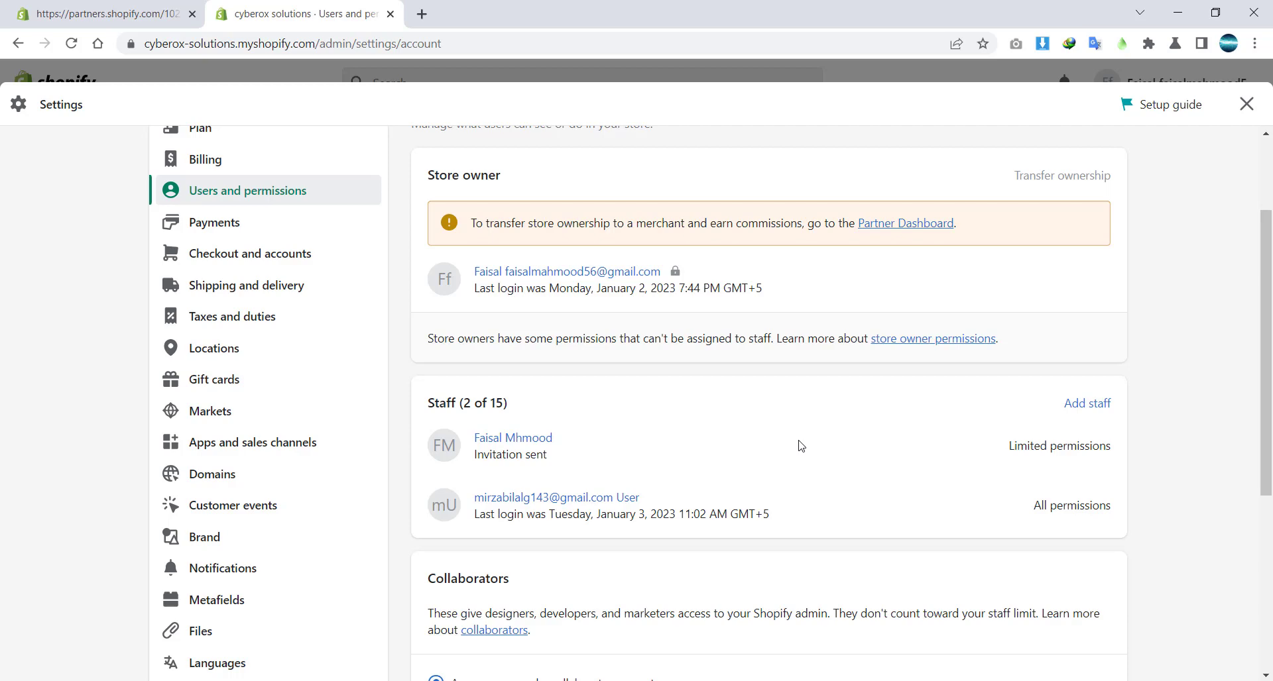
Open Gmail in a new tab and follow the Create staff account invitation e-mail.
{"action": "key", "text": "ctrl+t"}
{"action": "type", "text": "gmail.google.com/mail/u/1/#inbox"}
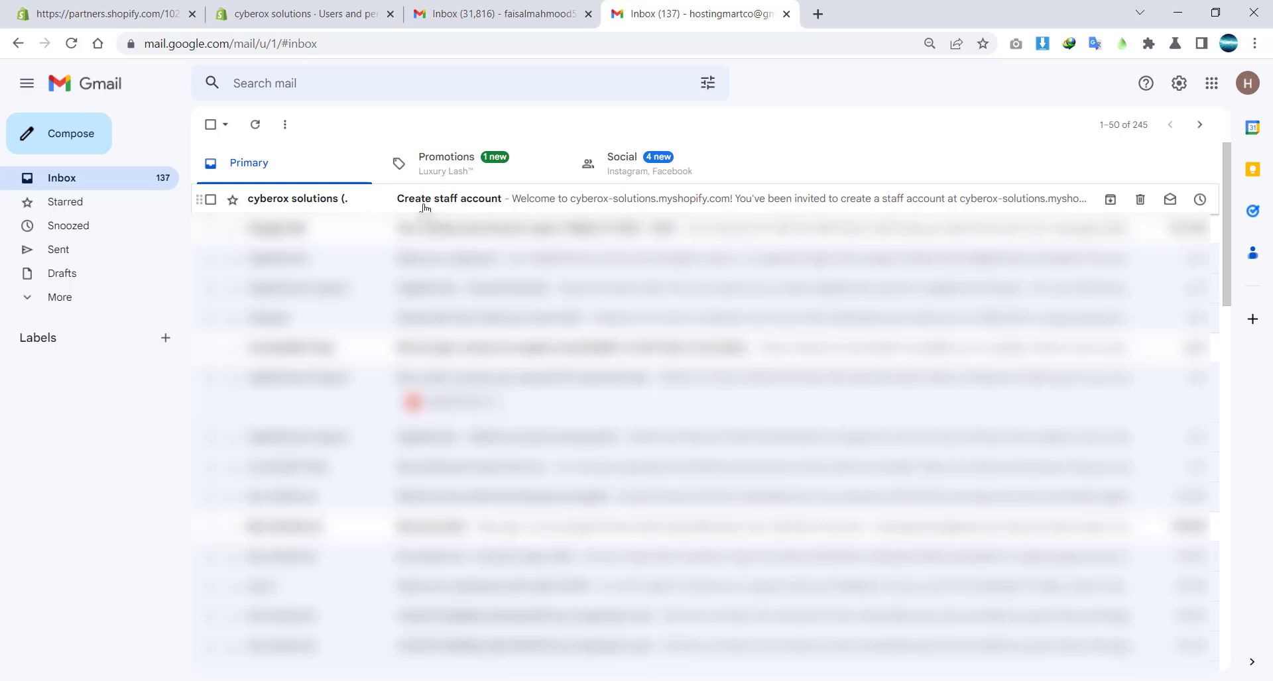
{"action": "left_click", "coordinate": [451, 206]}
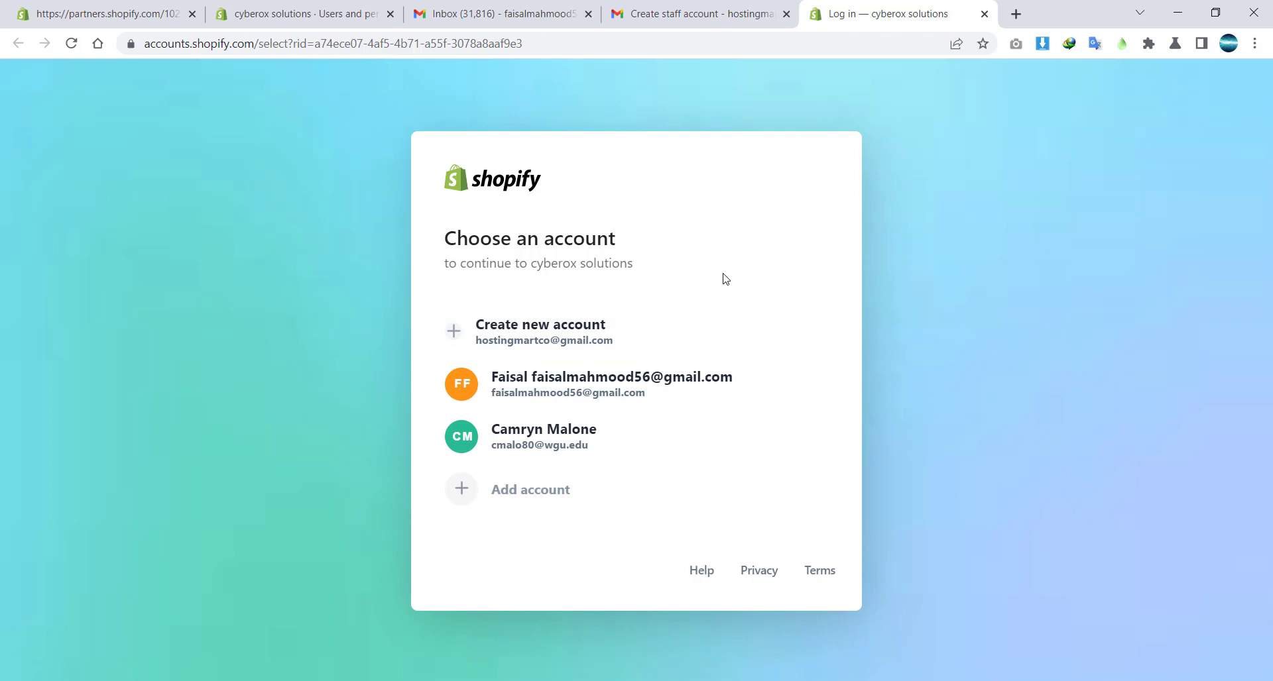
Close the Shopify login tab and exit Settings back to the cyberox solutions home dashboard.
{"action": "left_click", "coordinate": [985, 14]}
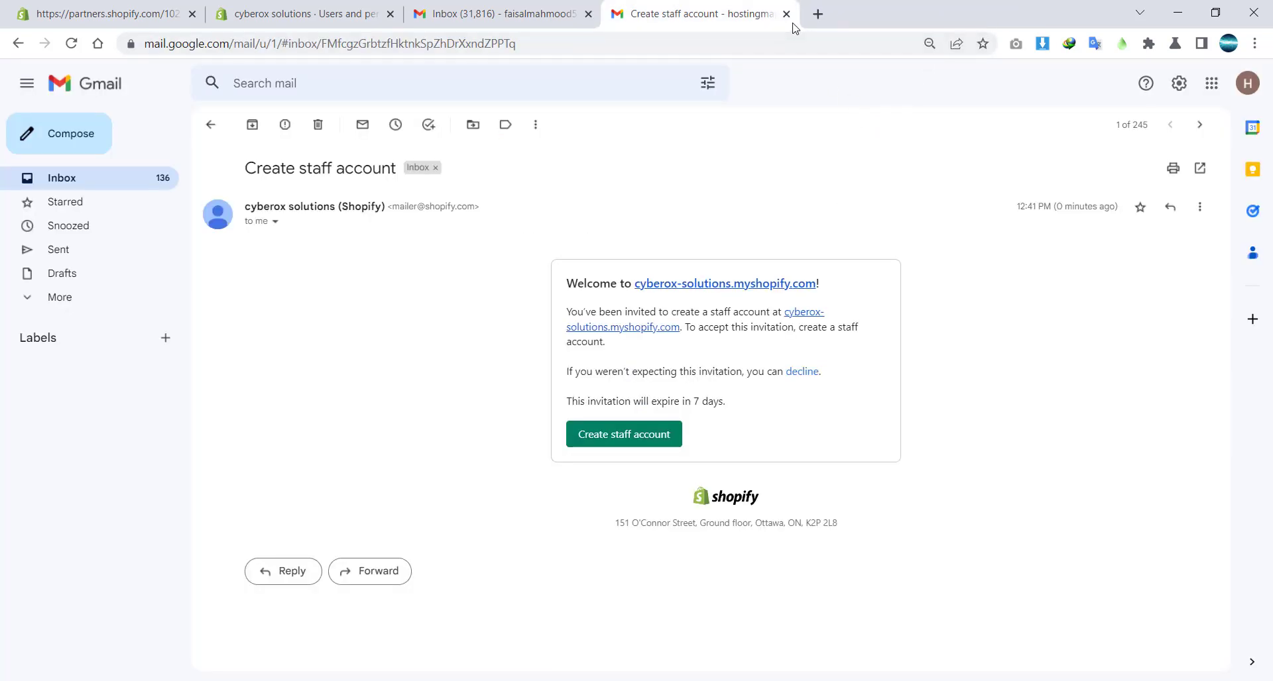
{"action": "left_click", "coordinate": [394, 5]}
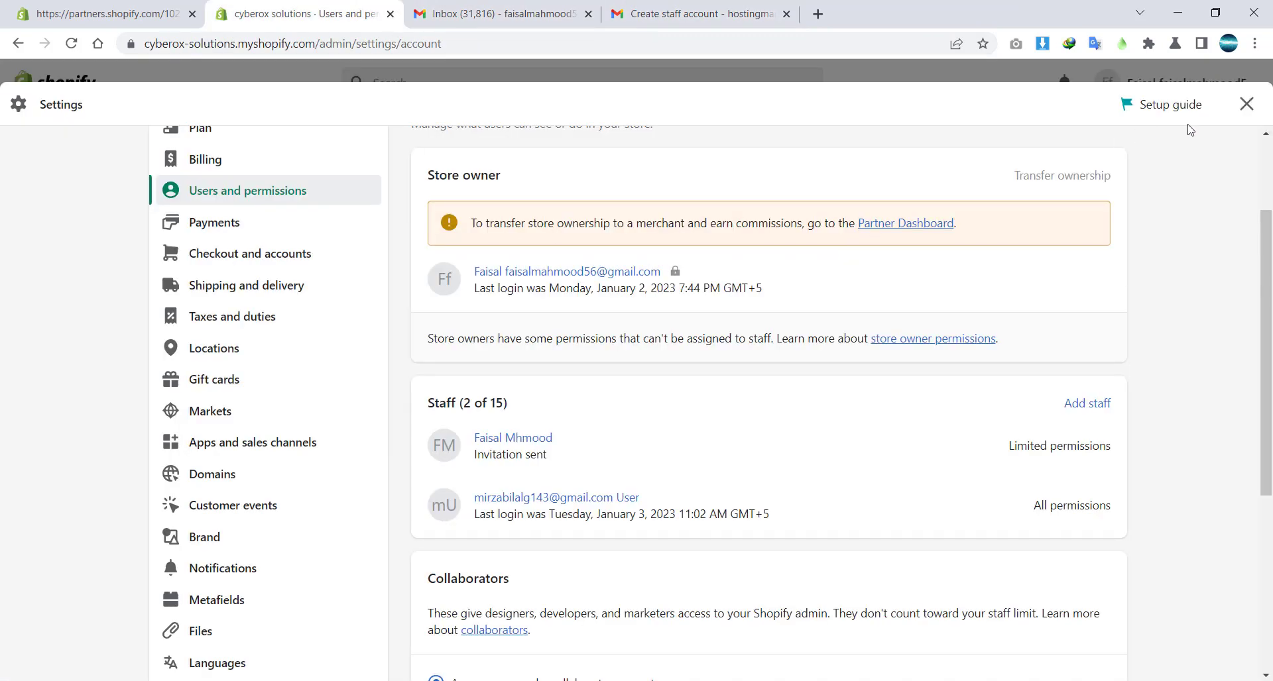
{"action": "left_click", "coordinate": [1246, 105]}
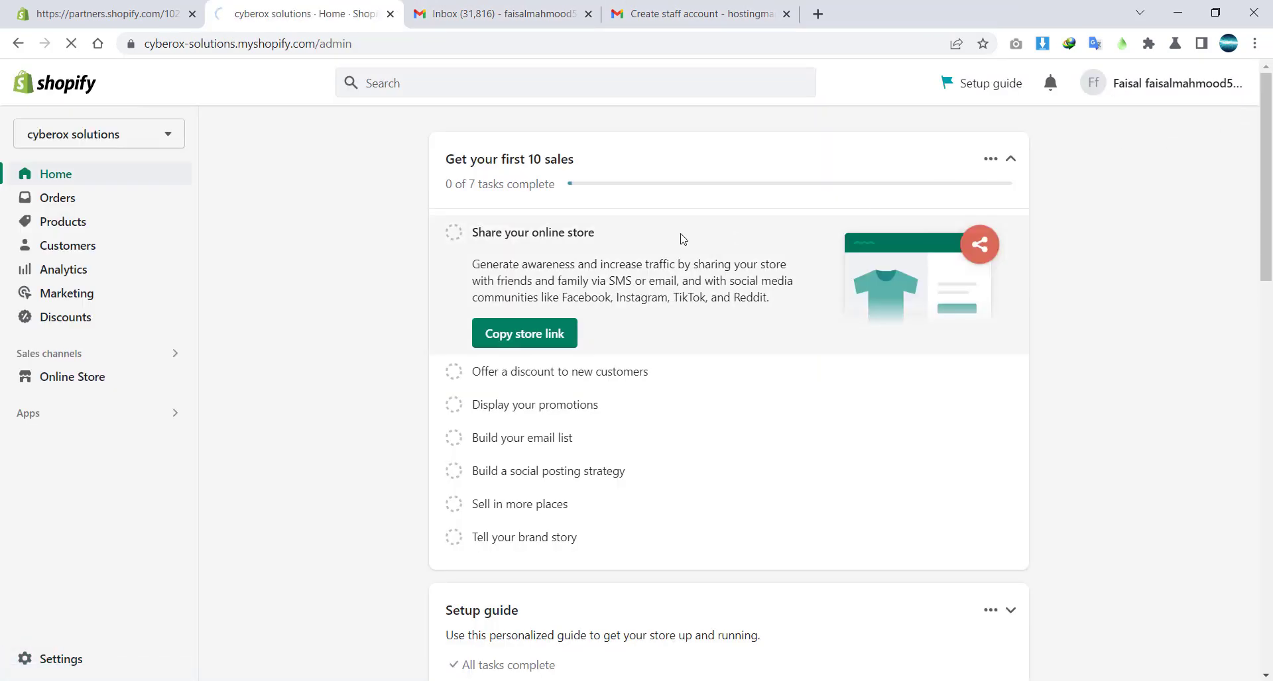